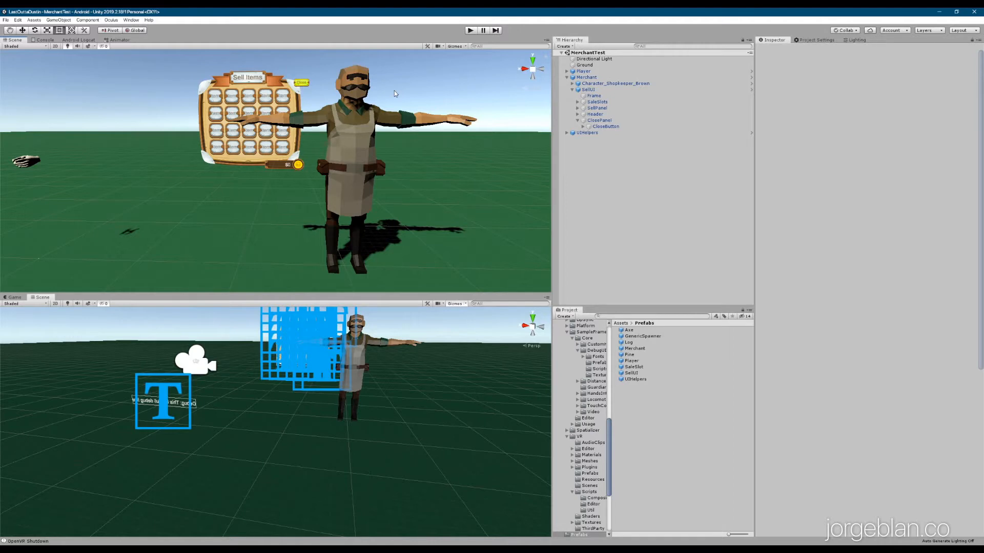
Play-test the merchant scene, seeing the merchant sit and Sell Button Hit appear, then stop playing
{"action": "key", "text": "ctrl+p"}
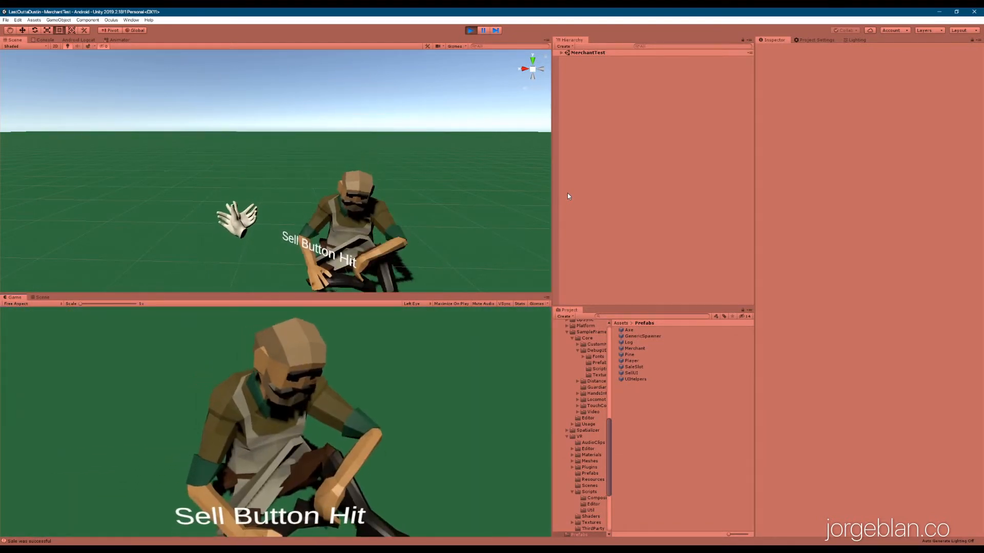
{"action": "left_click", "coordinate": [471, 31]}
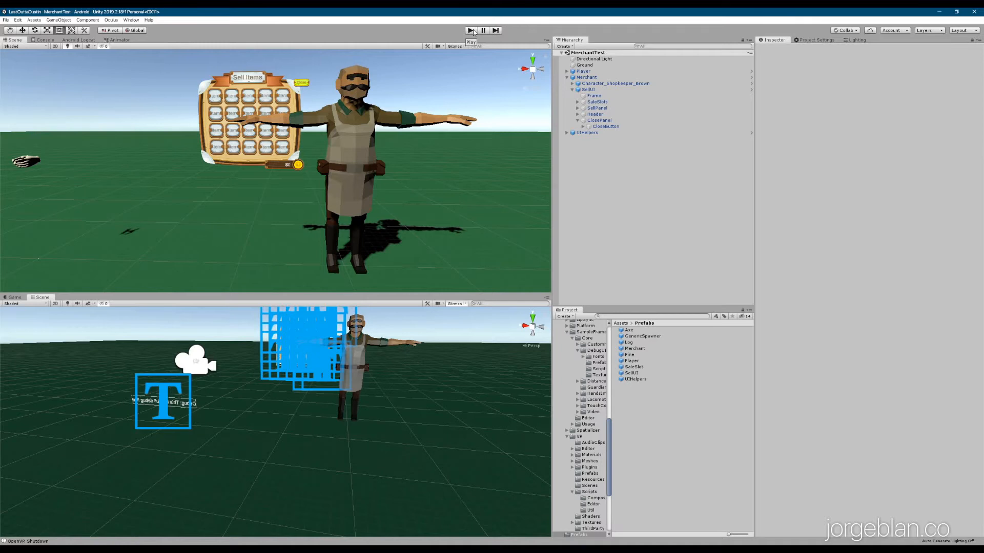
Show the Merchant Animator graph, reposition it, and select the SittingIdle state
{"action": "left_click", "coordinate": [117, 40]}
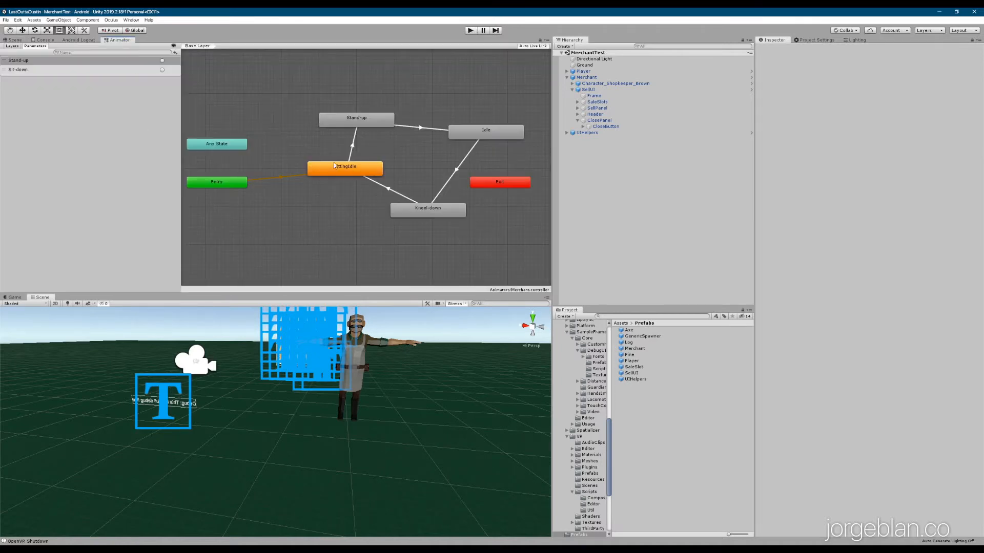
{"action": "middle_click_drag", "start_coordinate": [378, 252], "coordinate": [325, 218]}
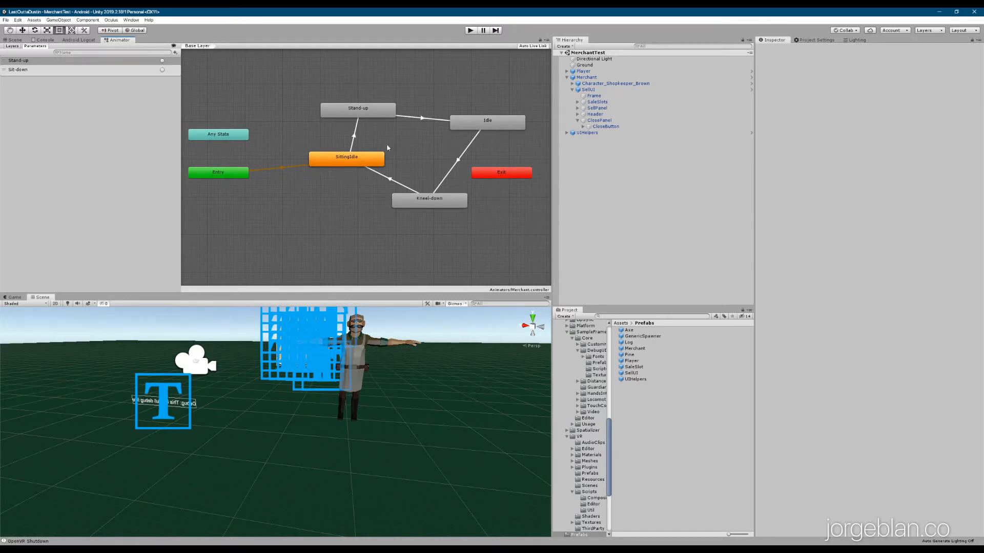
{"action": "left_click", "coordinate": [357, 163]}
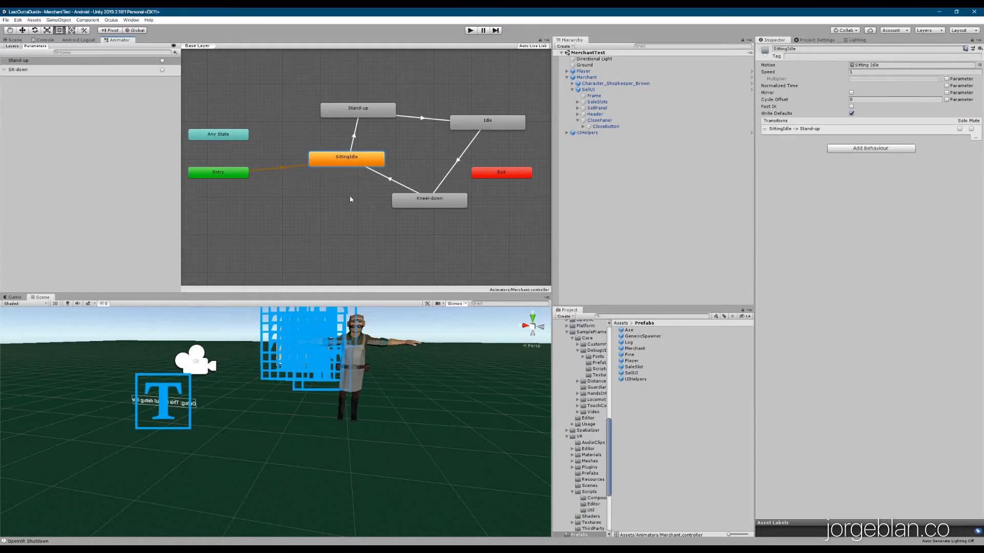
Review the motions of the Stand-up, Idle, Kneel-down and SittingIdle states
{"action": "left_click", "coordinate": [363, 112]}
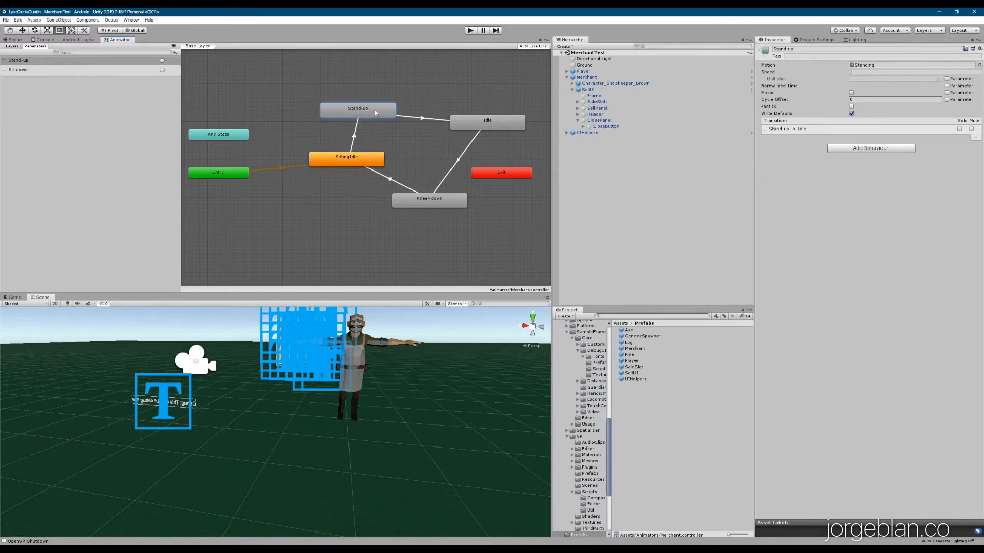
{"action": "left_click", "coordinate": [472, 125]}
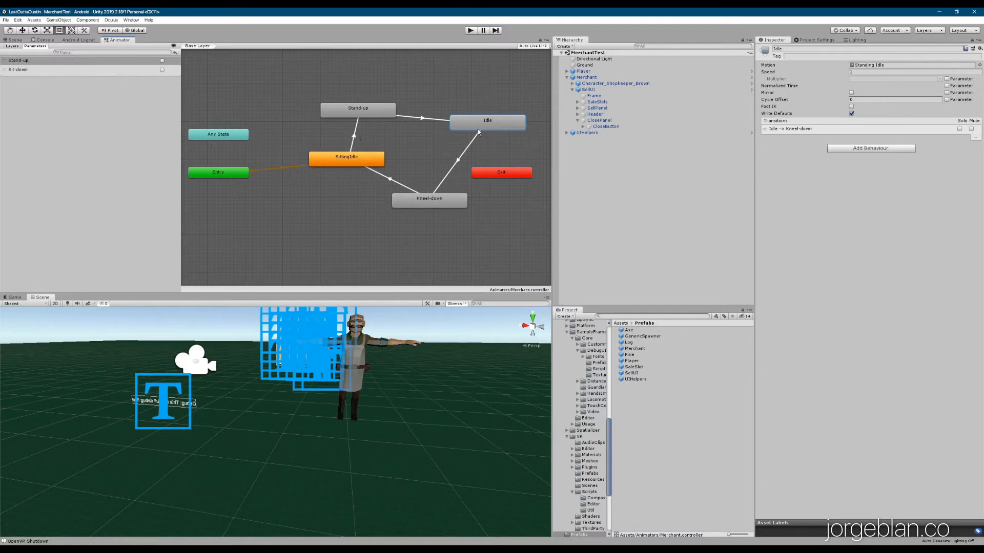
{"action": "left_click", "coordinate": [400, 206]}
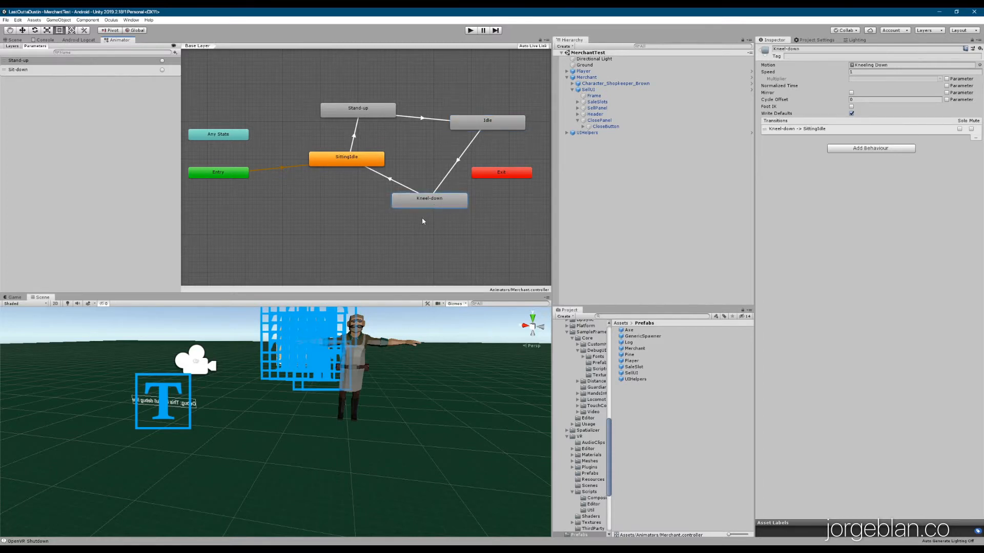
{"action": "left_click", "coordinate": [354, 163]}
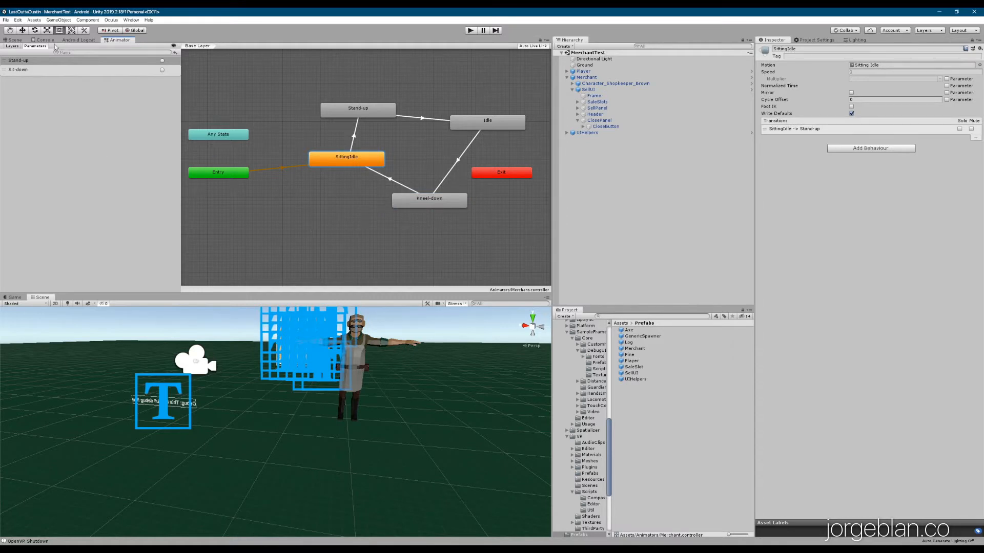
Glance at the Layers and Parameters lists, then select the SittingIdle → Stand-up transition
{"action": "left_click", "coordinate": [12, 46]}
{"action": "left_click", "coordinate": [35, 46]}
{"action": "left_click", "coordinate": [355, 136]}
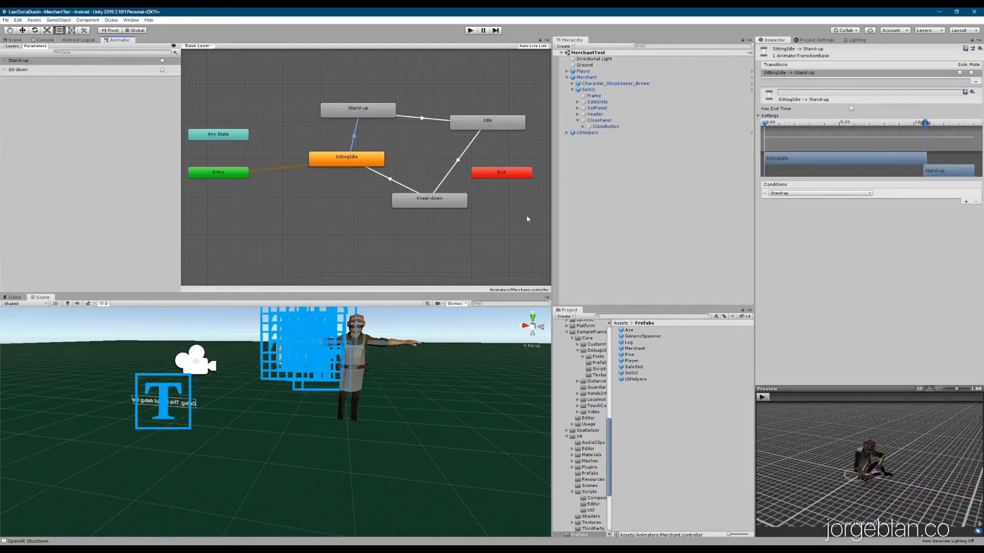
Check Has Exit Time and keep Stand-up as the transition's condition
{"action": "left_click", "coordinate": [852, 109]}
{"action": "left_click", "coordinate": [820, 193]}
{"action": "left_click", "coordinate": [801, 197]}
Review the Stand-up state, its transition to Idle, Idle, and the Idle → Kneel-down transition
{"action": "left_click", "coordinate": [358, 111]}
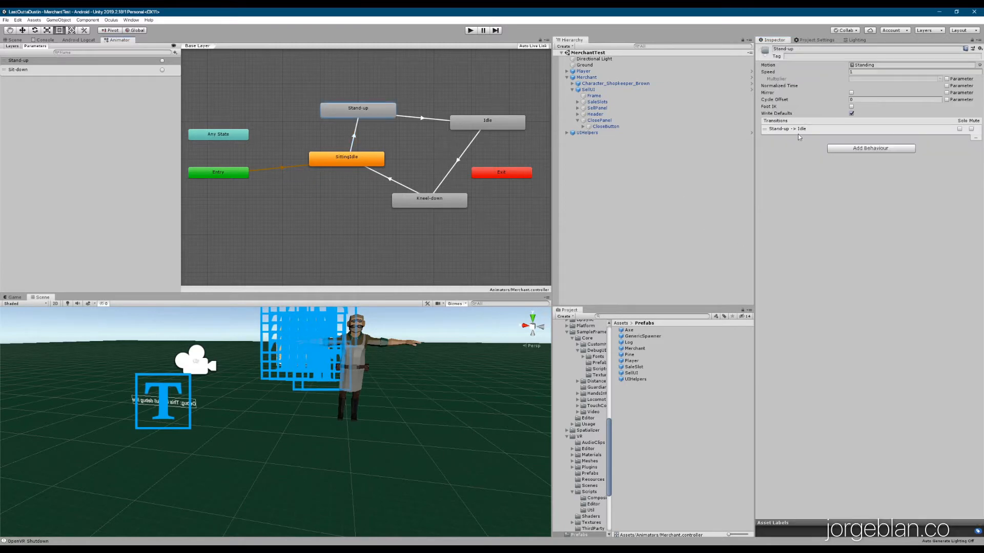
{"action": "left_click", "coordinate": [417, 117]}
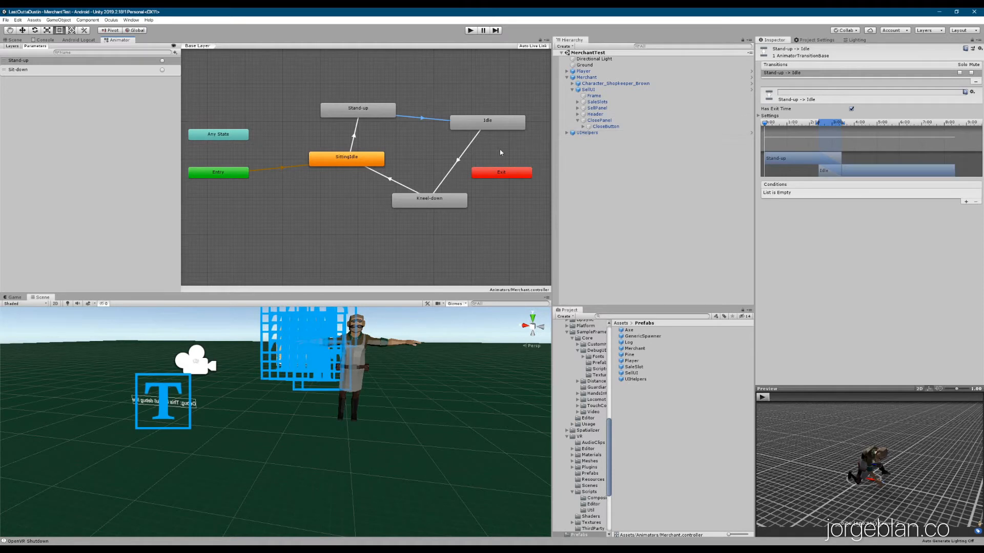
{"action": "left_click", "coordinate": [503, 124]}
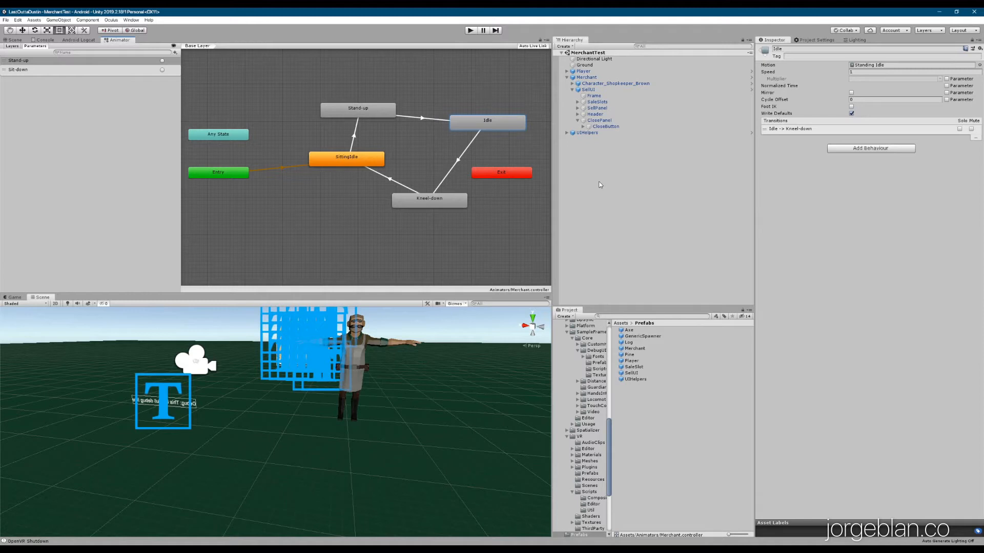
{"action": "left_click", "coordinate": [467, 147]}
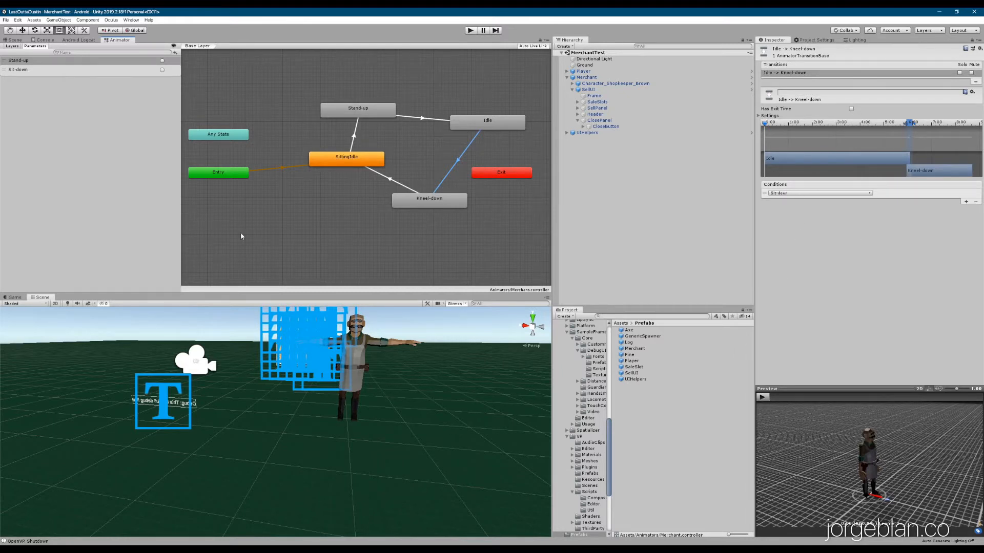
Recheck Idle → Kneel-down and Kneel-down → SittingIdle (exit time, no conditions), ending on SittingIdle
{"action": "left_click", "coordinate": [497, 124]}
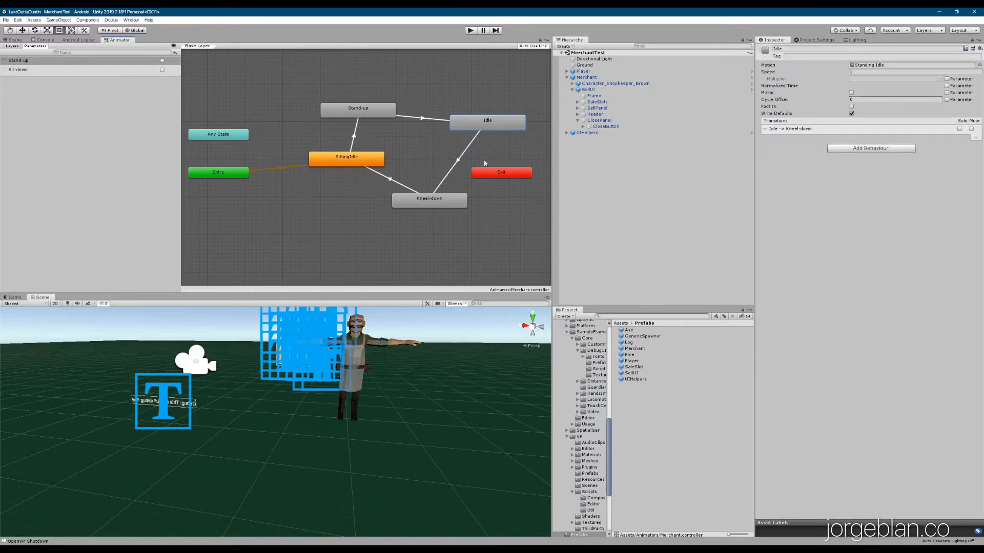
{"action": "left_click", "coordinate": [455, 169]}
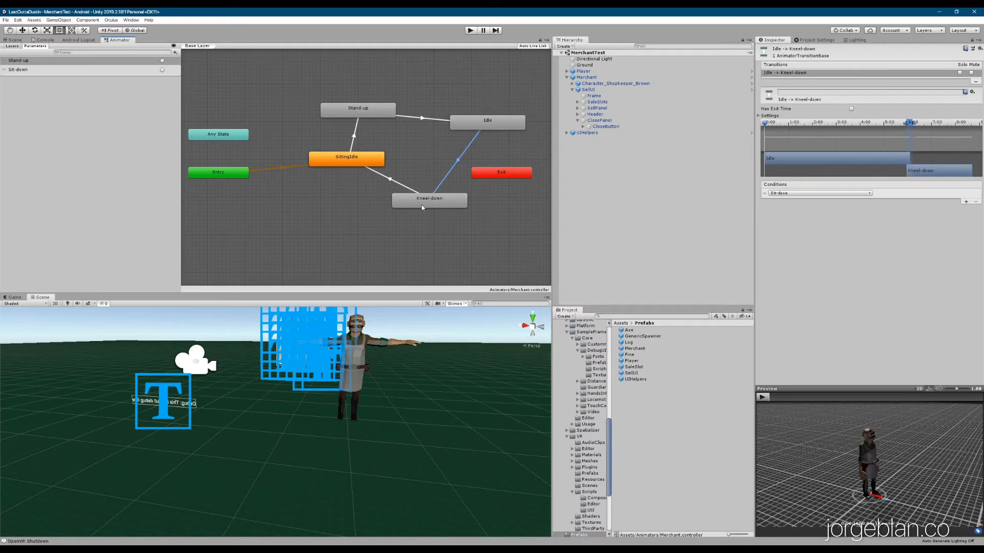
{"action": "left_click", "coordinate": [423, 205]}
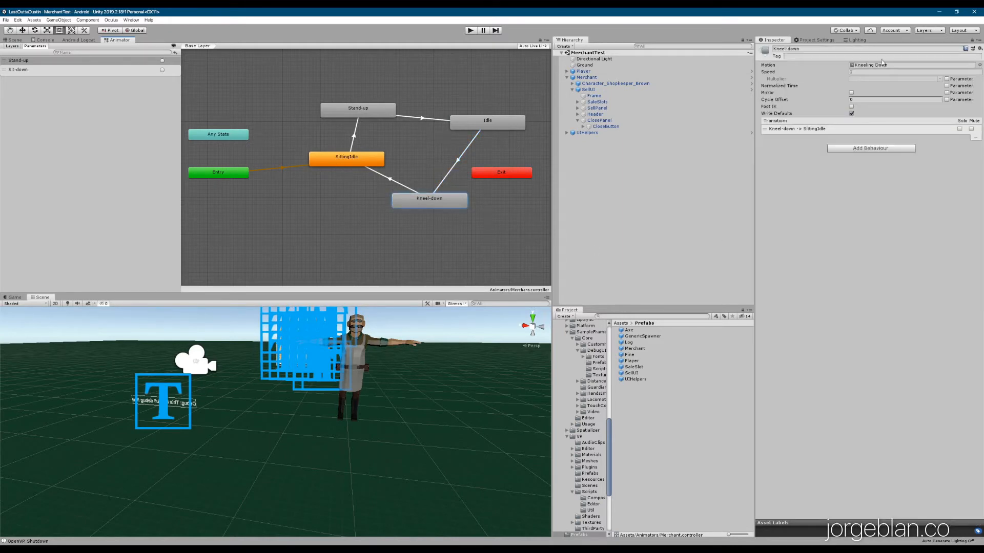
{"action": "left_click", "coordinate": [797, 128]}
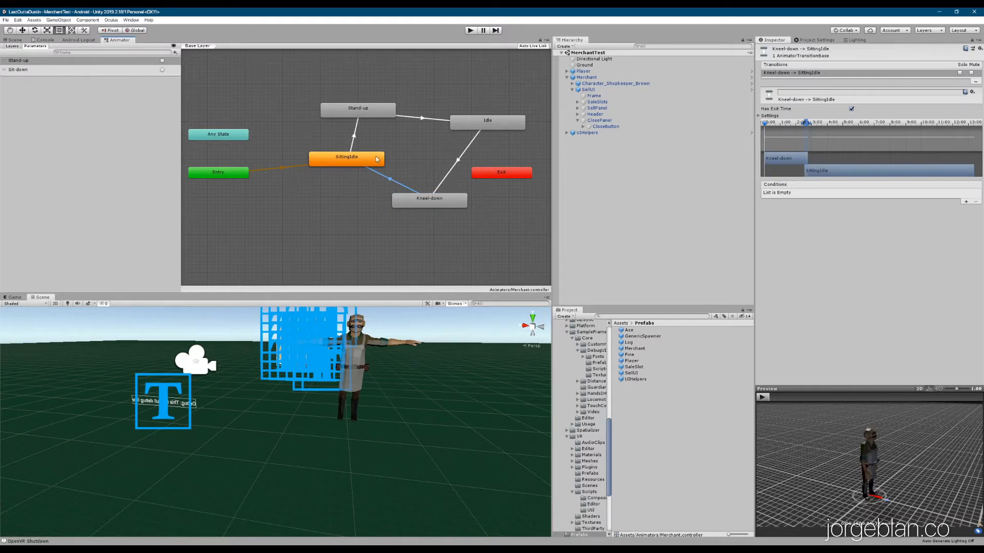
{"action": "left_click", "coordinate": [428, 204]}
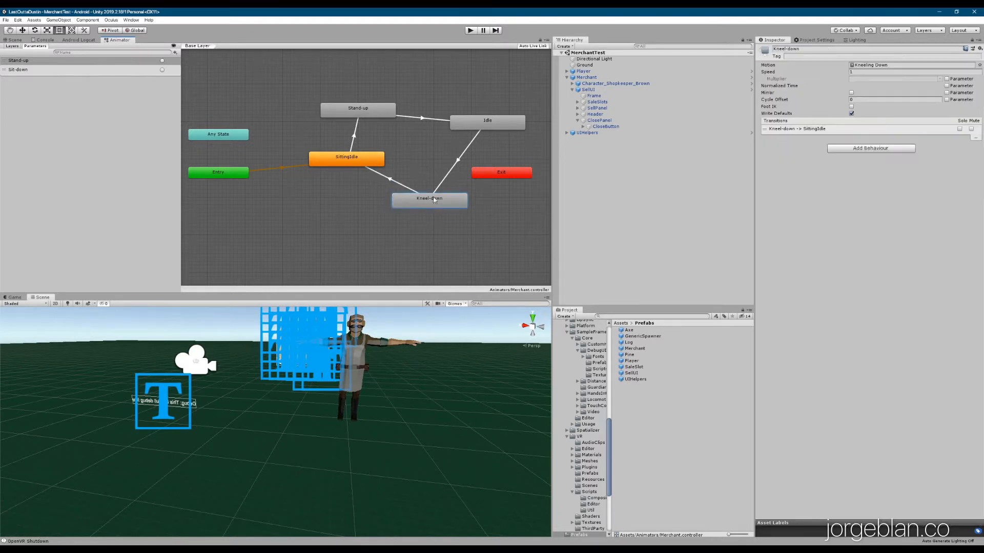
{"action": "left_click", "coordinate": [346, 160]}
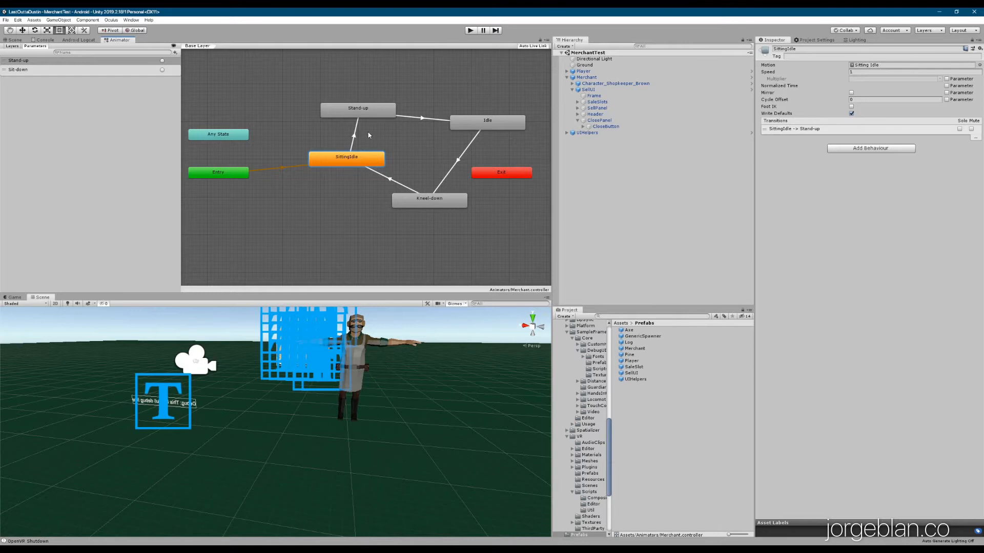
Give Merchant's On Interact SellUI SetActive(true) and the shopkeeper's Stand-up trigger
{"action": "left_click", "coordinate": [354, 132]}
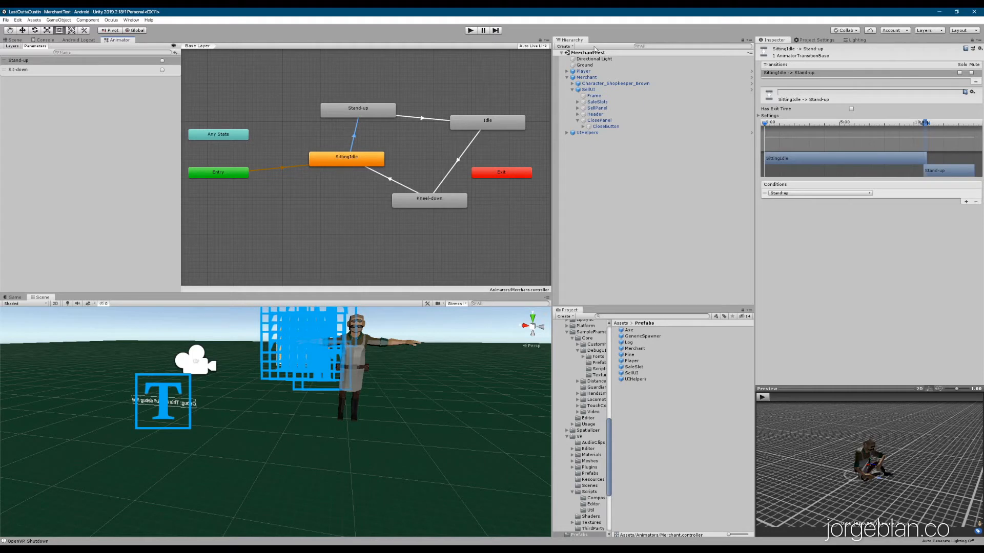
{"action": "left_click", "coordinate": [597, 78]}
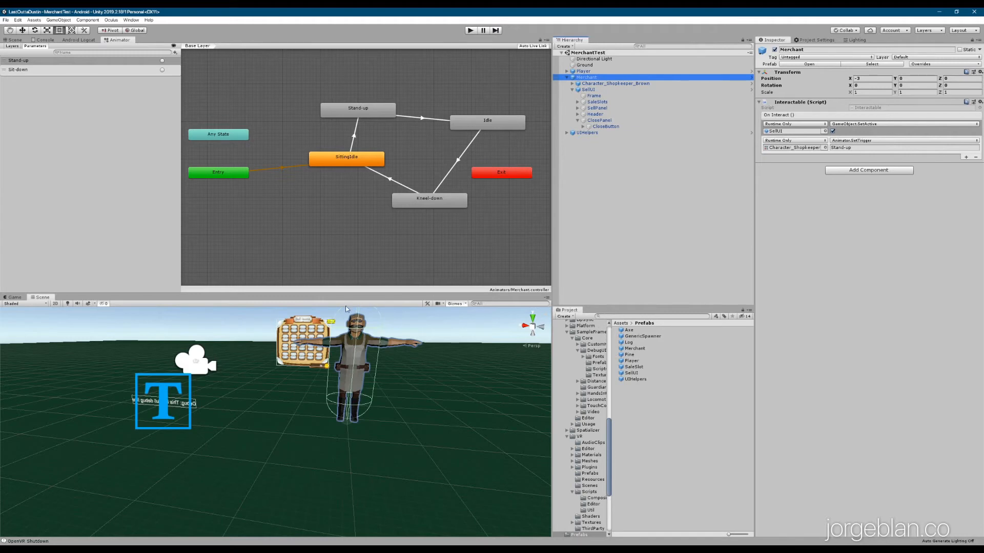
Frame the merchant in the Scene view and review CloseButton's On Click: Sit-down set, Stand-up reset
{"action": "left_click", "coordinate": [15, 40]}
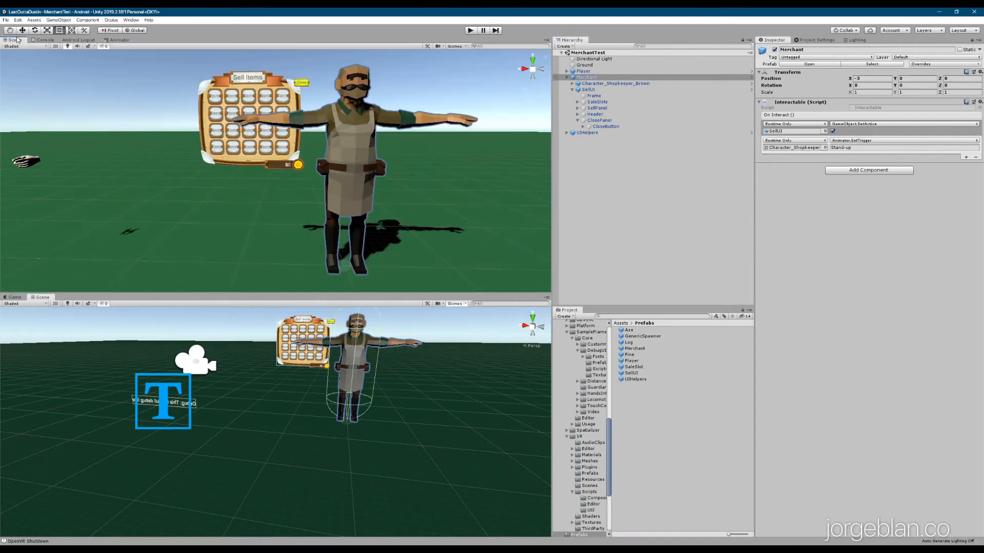
{"action": "scroll", "coordinate": [301, 94], "scroll_direction": "up", "scroll_amount": 5}
{"action": "scroll", "coordinate": [321, 109], "scroll_direction": "down", "scroll_amount": 5}
{"action": "left_click", "coordinate": [598, 121]}
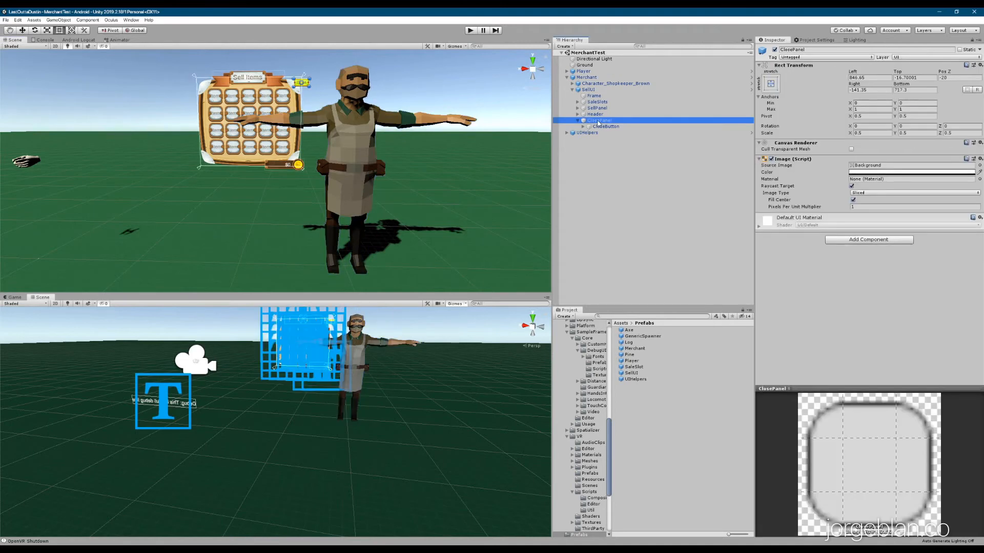
{"action": "left_click", "coordinate": [600, 127]}
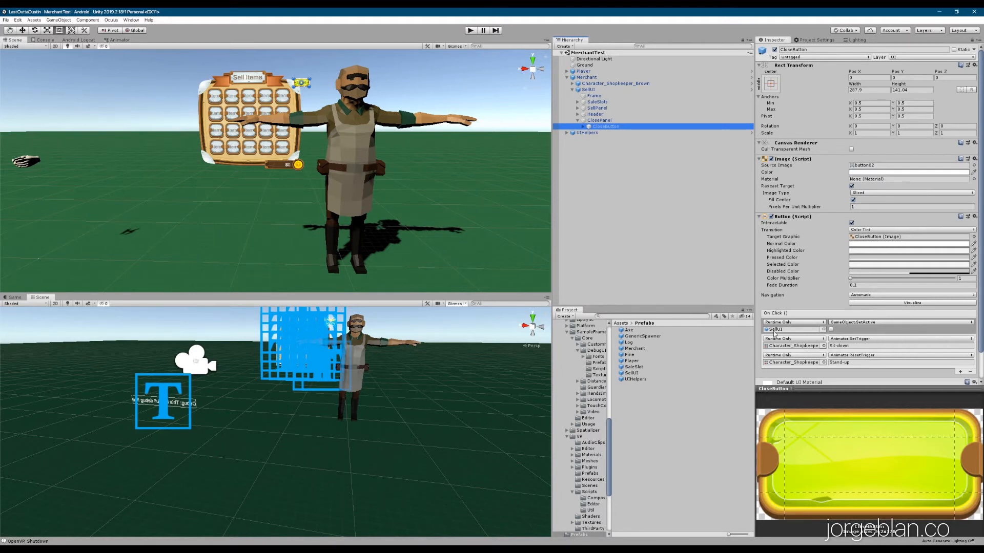
{"action": "left_click_drag", "start_coordinate": [609, 126], "coordinate": [789, 349]}
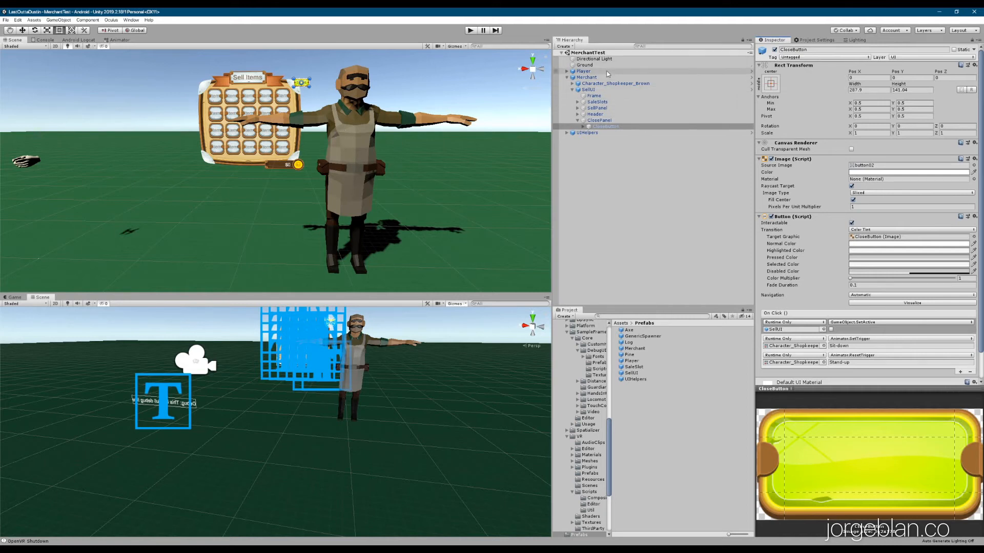
{"action": "left_click", "coordinate": [567, 71]}
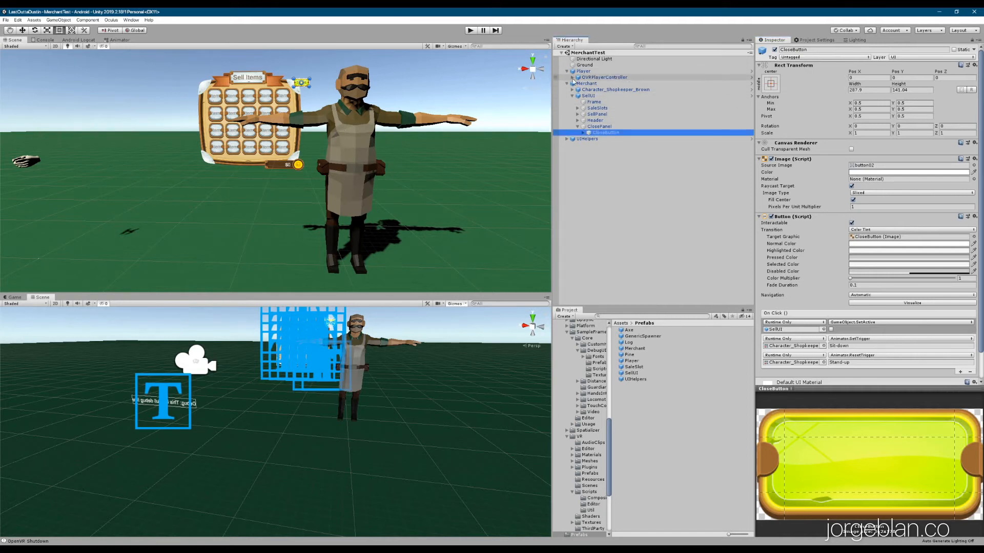
{"action": "left_click", "coordinate": [573, 77]}
{"action": "left_click", "coordinate": [598, 114]}
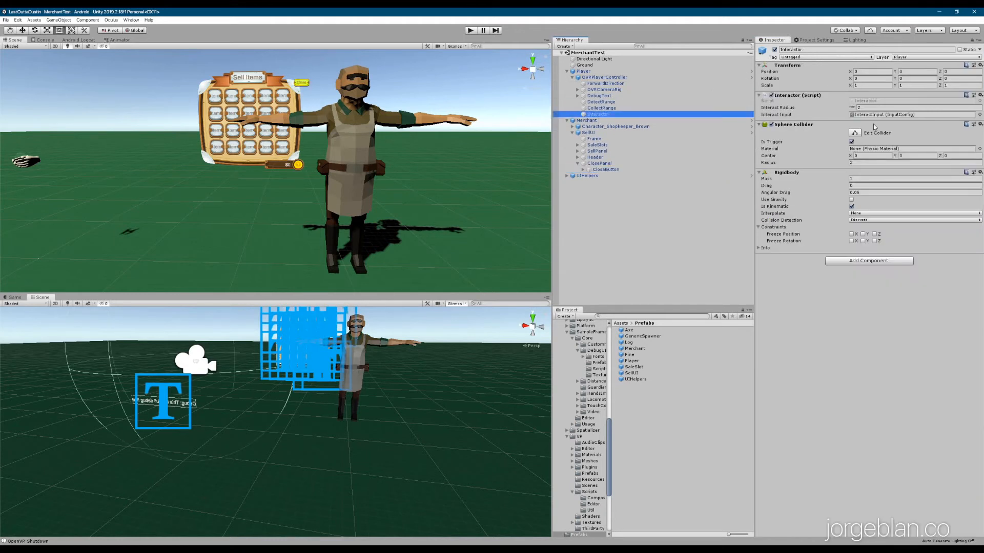
{"action": "left_click", "coordinate": [890, 115]}
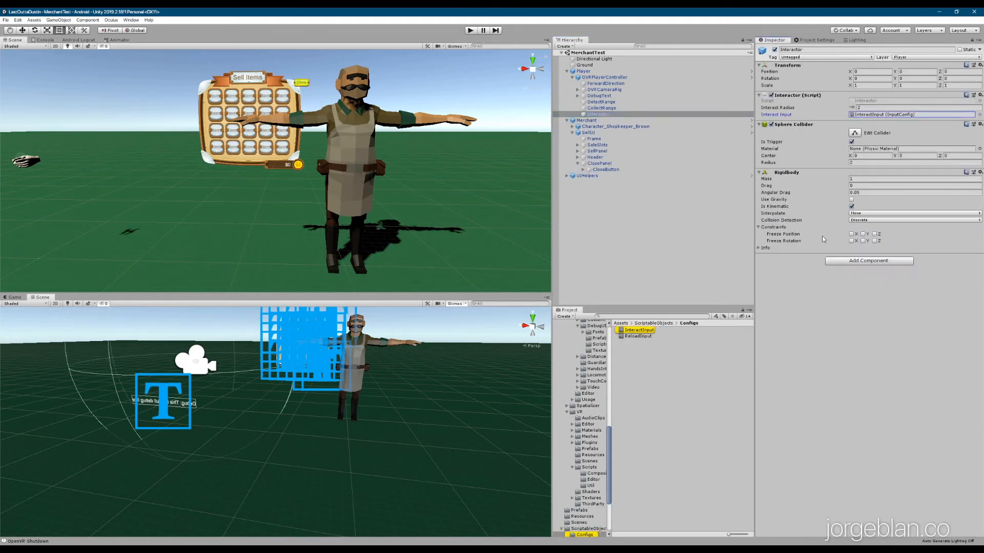
{"action": "left_click", "coordinate": [631, 333]}
{"action": "left_click", "coordinate": [870, 71]}
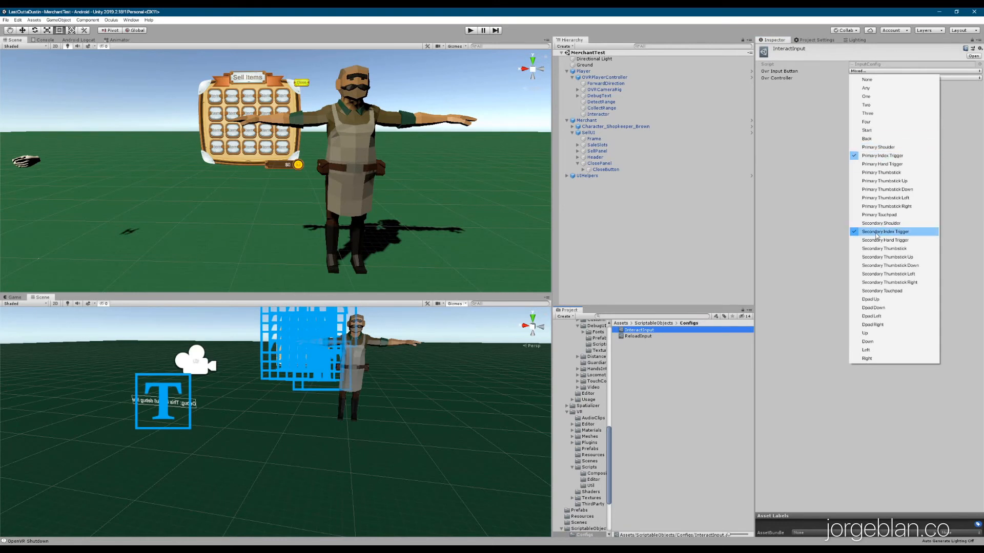
{"action": "key", "text": "Escape"}
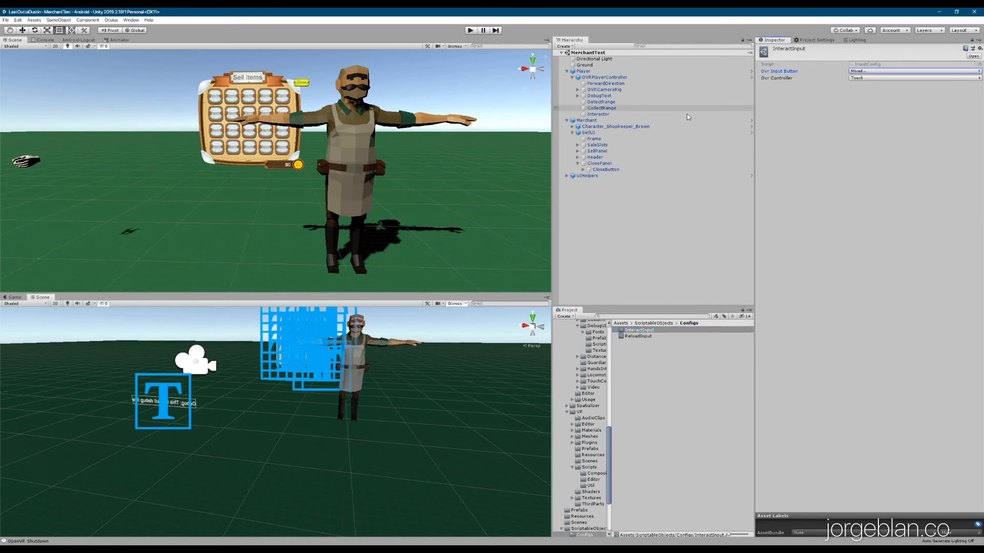
{"action": "left_click", "coordinate": [582, 177]}
{"action": "left_click", "coordinate": [566, 176]}
{"action": "left_click", "coordinate": [595, 193]}
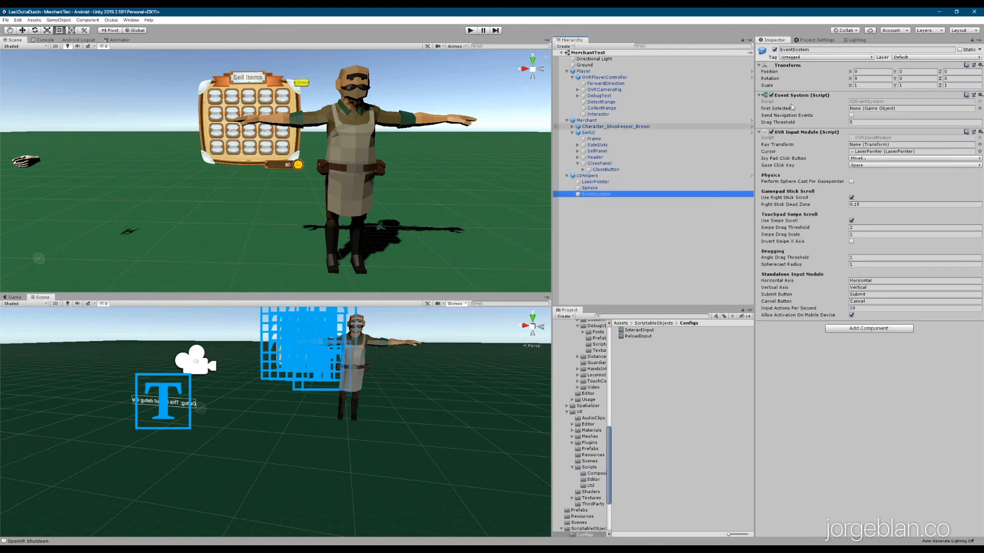
{"action": "left_click", "coordinate": [875, 158]}
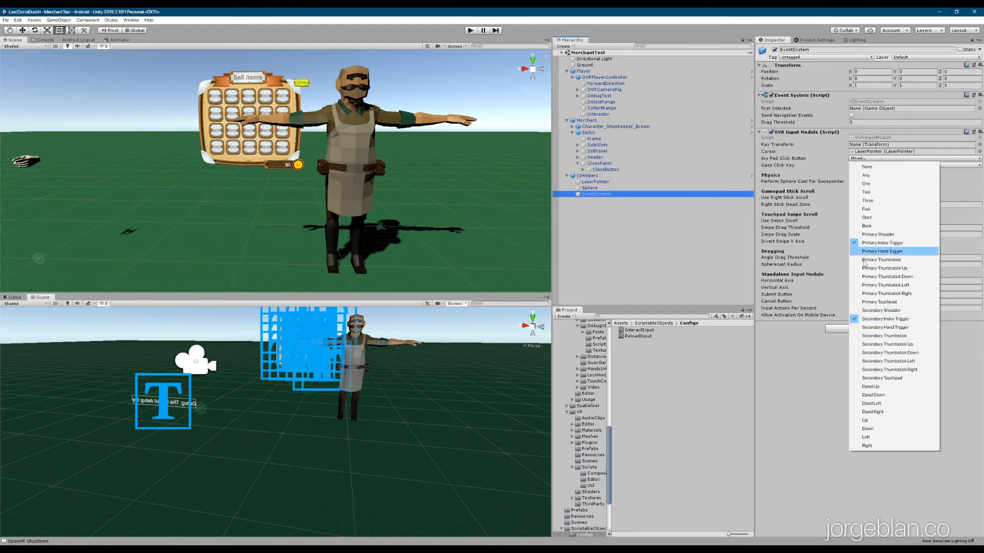
{"action": "left_click", "coordinate": [789, 253]}
{"action": "left_click", "coordinate": [566, 176]}
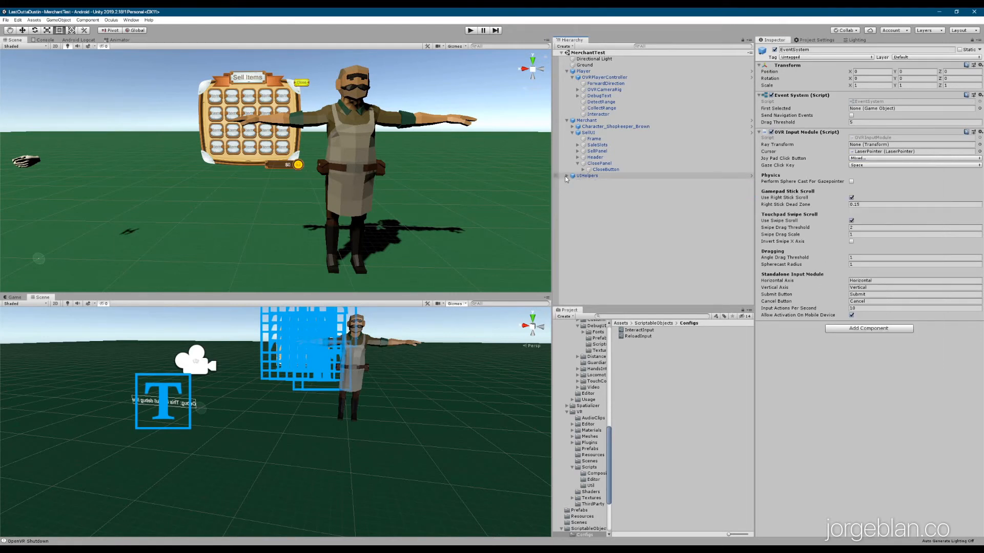
{"action": "left_click", "coordinate": [567, 71]}
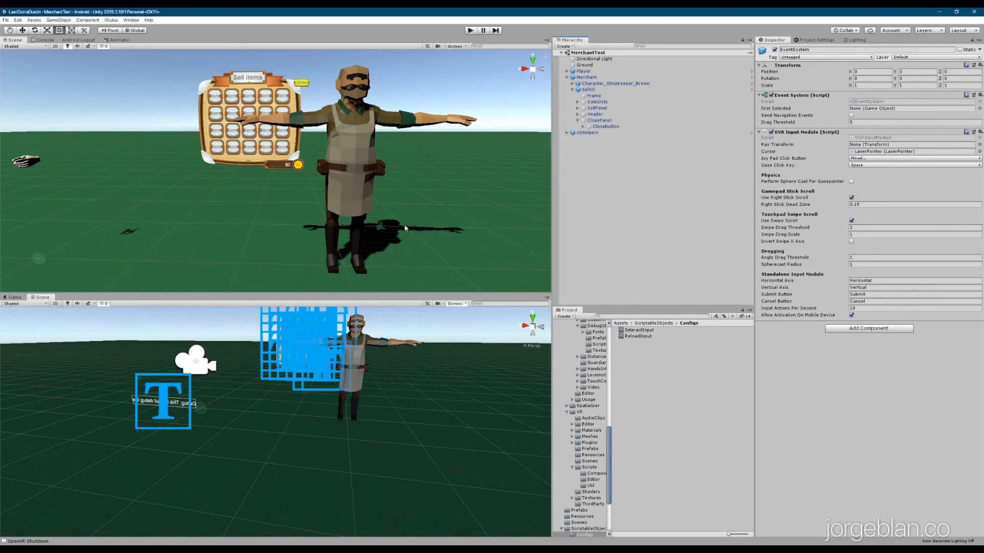
{"action": "left_click", "coordinate": [586, 77]}
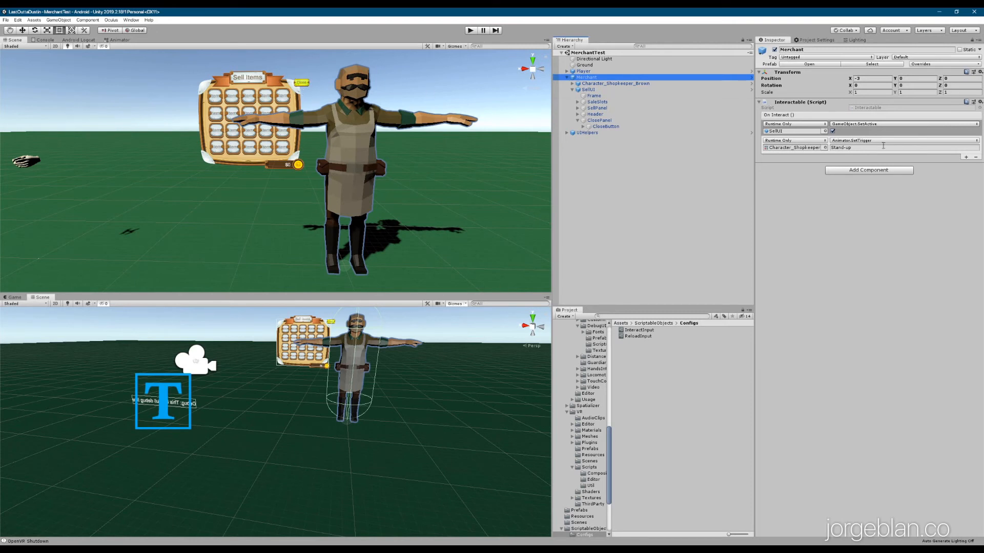
{"action": "left_click", "coordinate": [604, 126]}
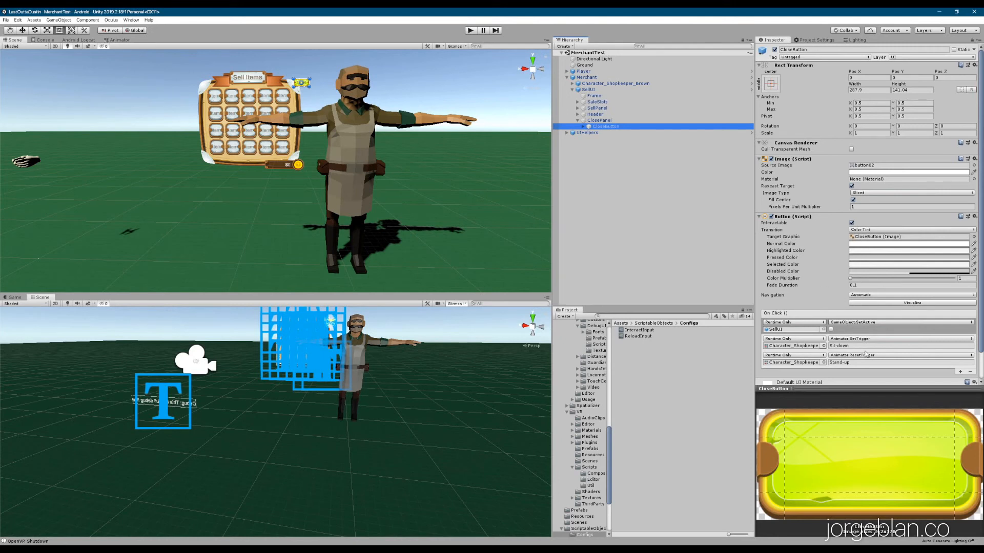
{"action": "left_click", "coordinate": [779, 333]}
Return to the Merchant Animator graph and check the Parameters add menu without adding anything
{"action": "left_click", "coordinate": [120, 40]}
{"action": "left_click", "coordinate": [174, 52]}
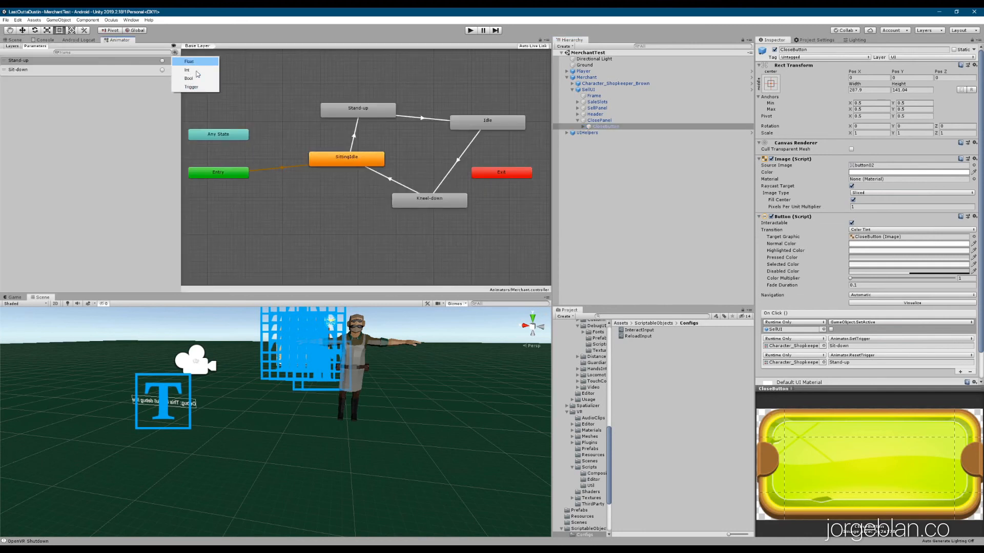
{"action": "left_click", "coordinate": [16, 78]}
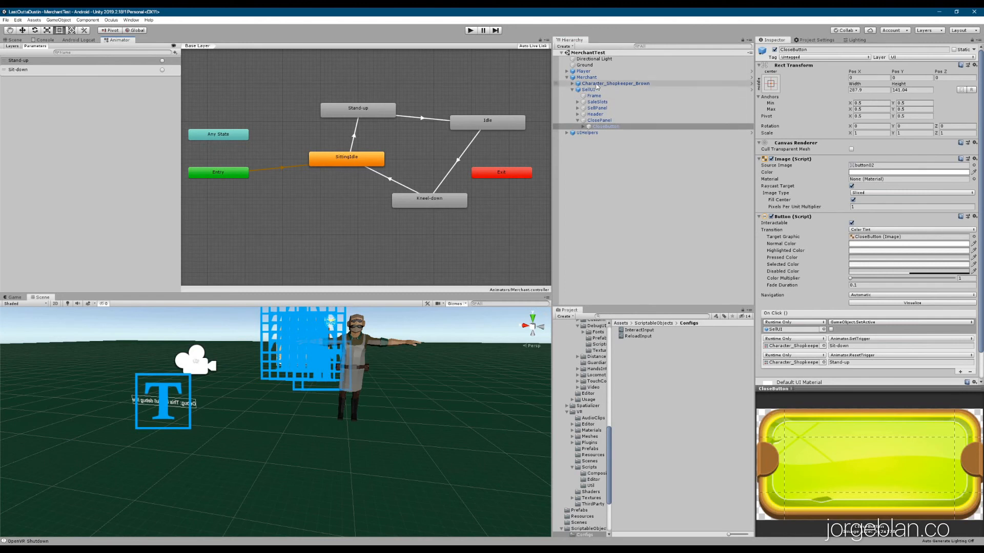
{"action": "left_click_drag", "start_coordinate": [610, 84], "coordinate": [615, 86]}
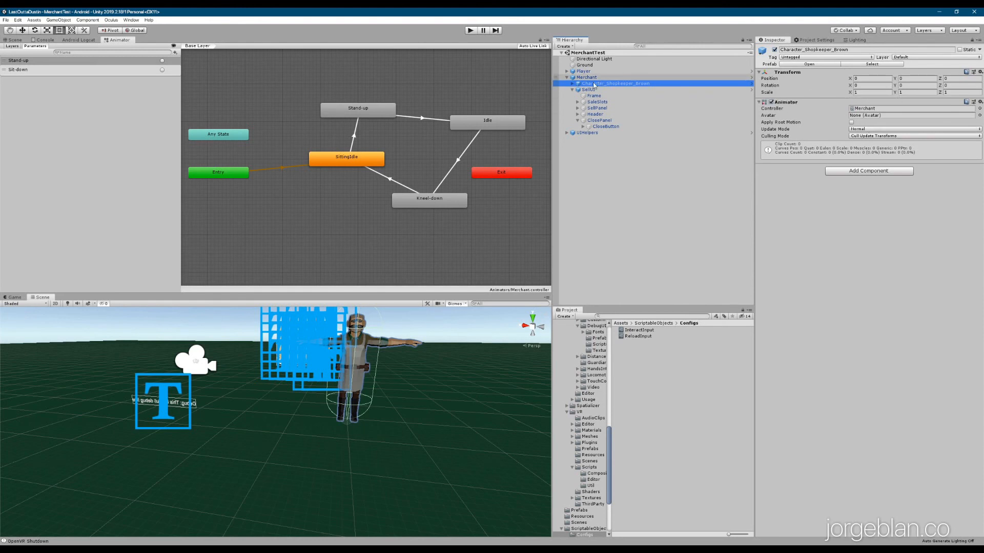
Keep CloseButton's Sit-down On Click event as Animator SetTrigger (string)
{"action": "left_click", "coordinate": [606, 126]}
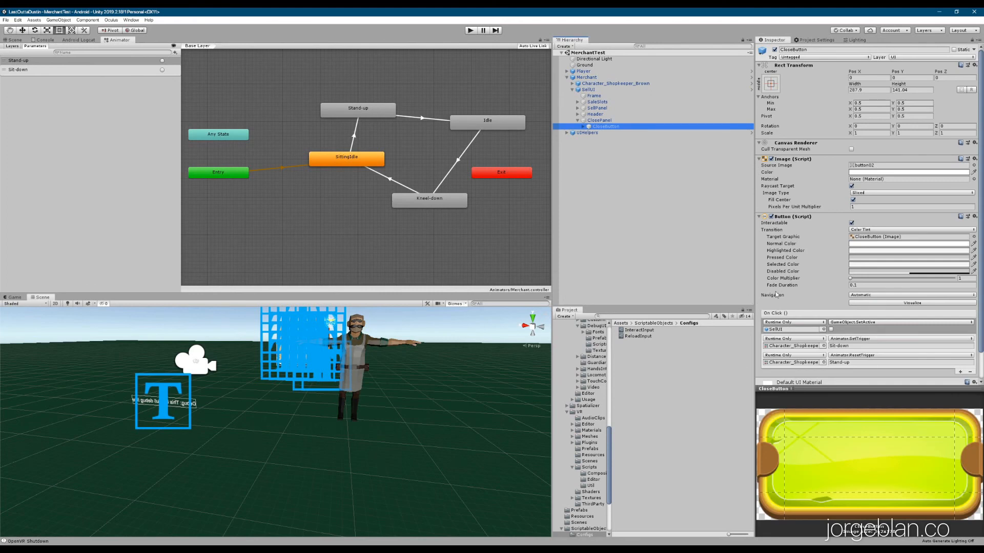
{"action": "left_click", "coordinate": [871, 340]}
{"action": "mouse_move", "coordinate": [853, 376]}
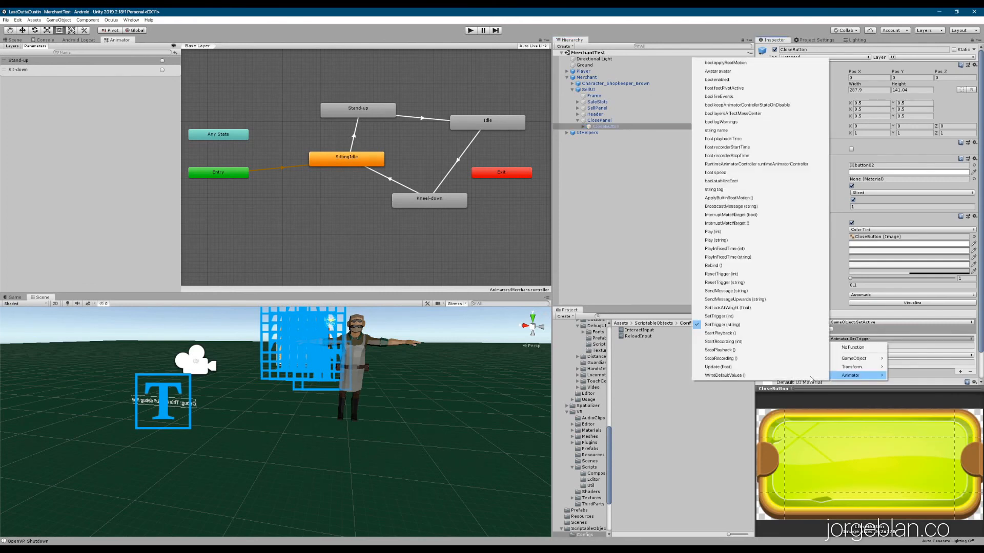
{"action": "left_click", "coordinate": [738, 325]}
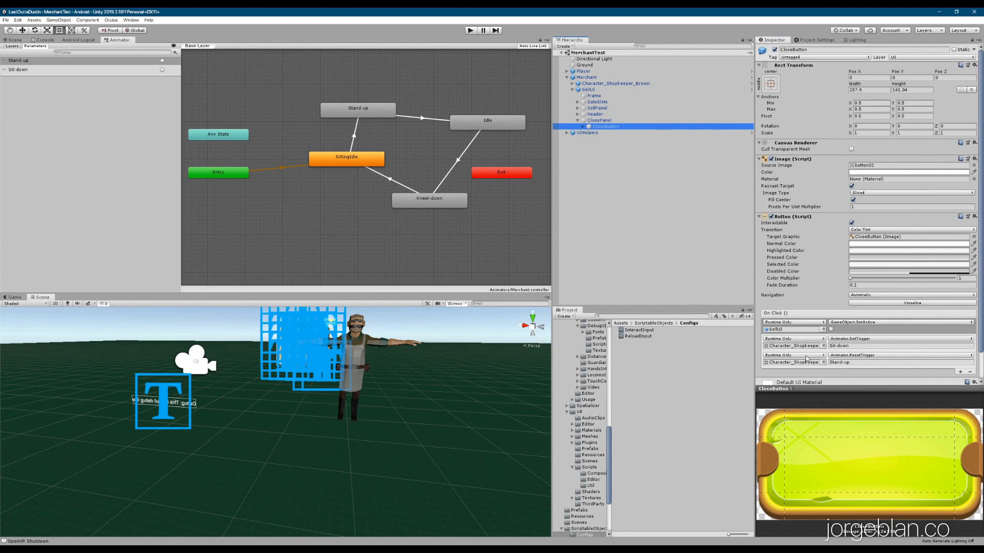